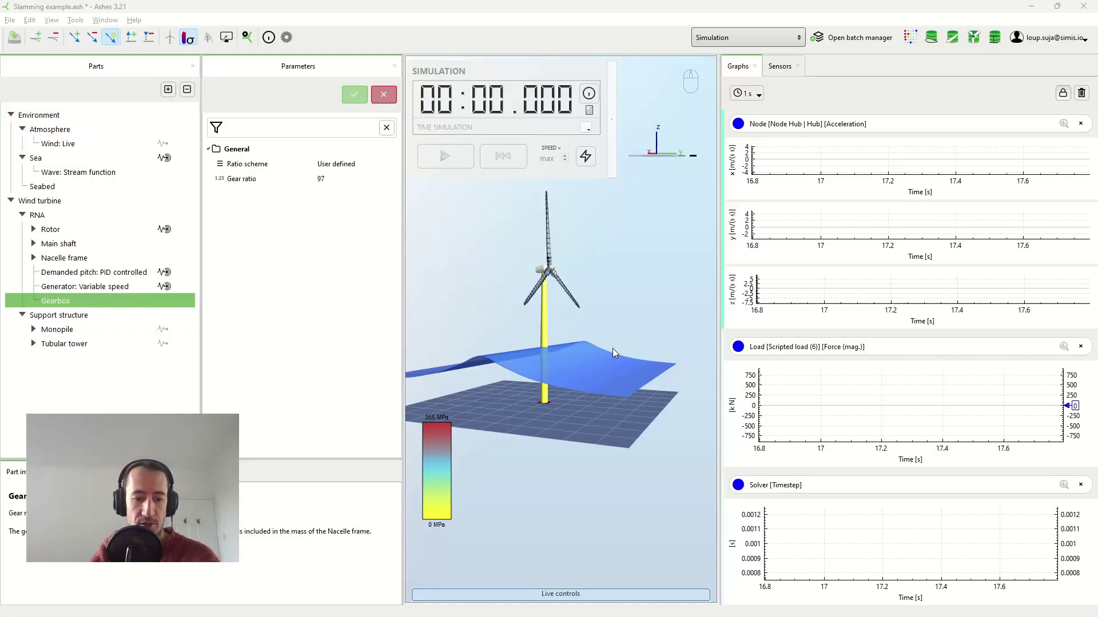
Orbit the offshore turbine and seabed scene, then switch to the SlammingLoads.py script in VS Code.
{"action": "mouse_move", "coordinate": [613, 352]}
{"action": "left_mouse_down"}
{"action": "mouse_move", "coordinate": [626, 348]}
{"action": "mouse_move", "coordinate": [617, 355]}
{"action": "left_mouse_up"}
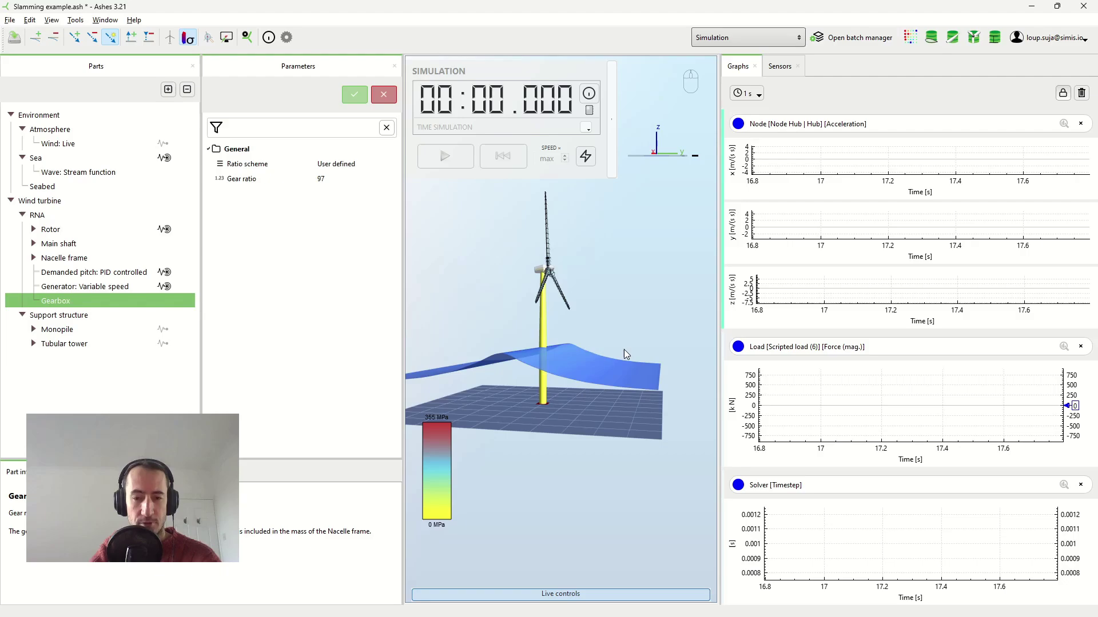
{"action": "left_click_drag", "start_coordinate": [626, 354], "coordinate": [558, 358]}
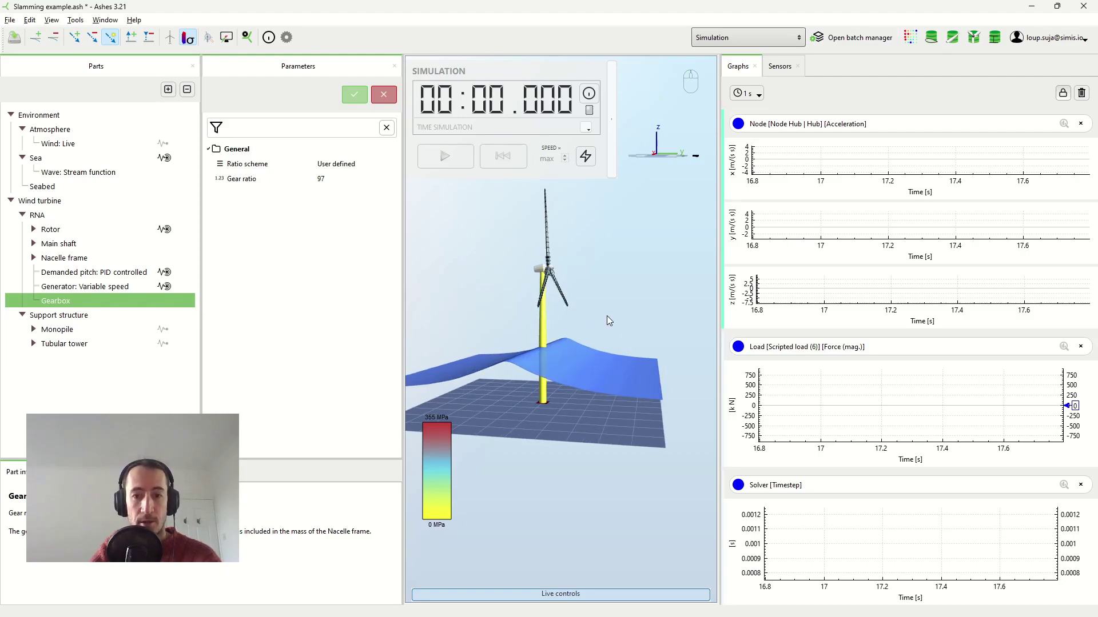
{"action": "mouse_move", "coordinate": [606, 315]}
{"action": "left_mouse_down"}
{"action": "mouse_move", "coordinate": [591, 319]}
{"action": "mouse_move", "coordinate": [606, 321]}
{"action": "left_mouse_up"}
{"action": "key", "text": "alt+Tab"}
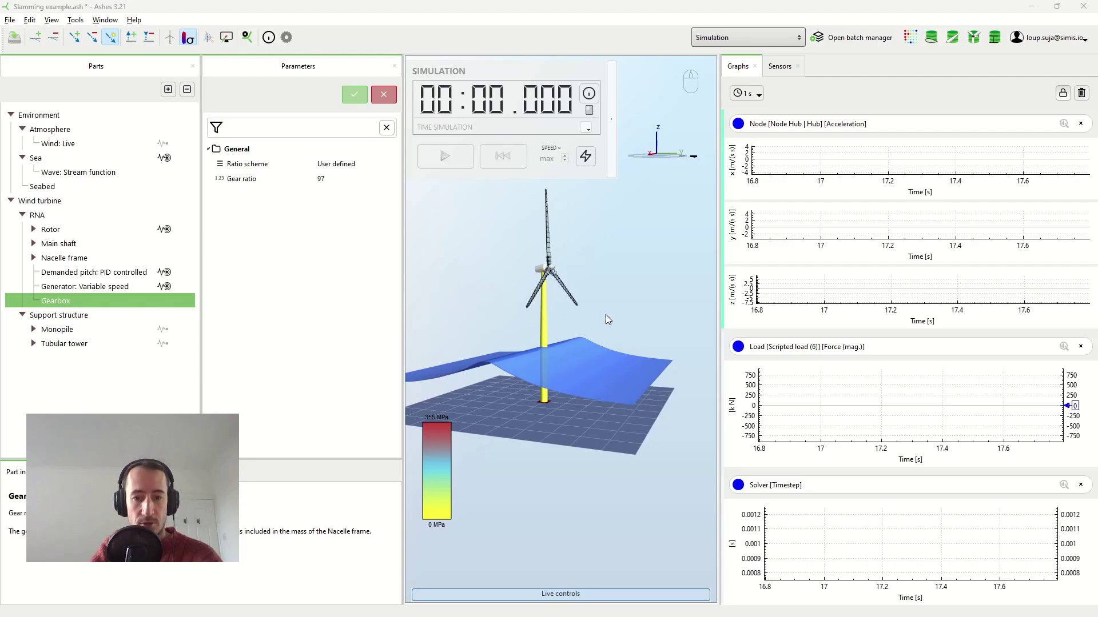
Scroll through SlammingLoads.py, highlighting the Wienke's model comment, then return to Ashes.
{"action": "scroll", "coordinate": [518, 319], "scroll_direction": "down", "scroll_amount": 3}
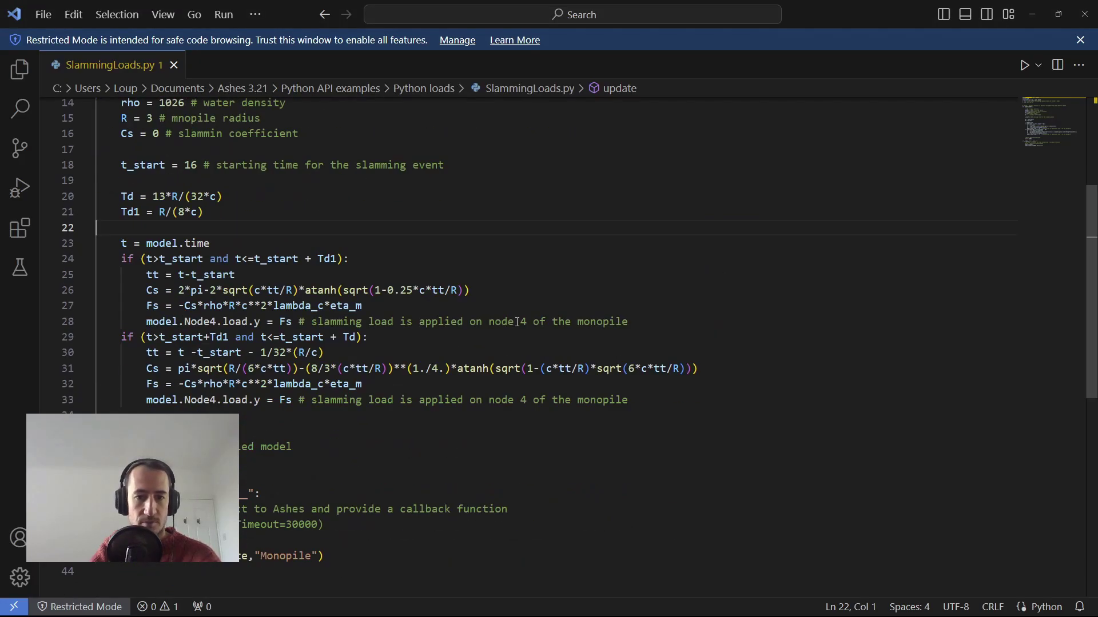
{"action": "scroll", "coordinate": [516, 324], "scroll_direction": "up", "scroll_amount": 4}
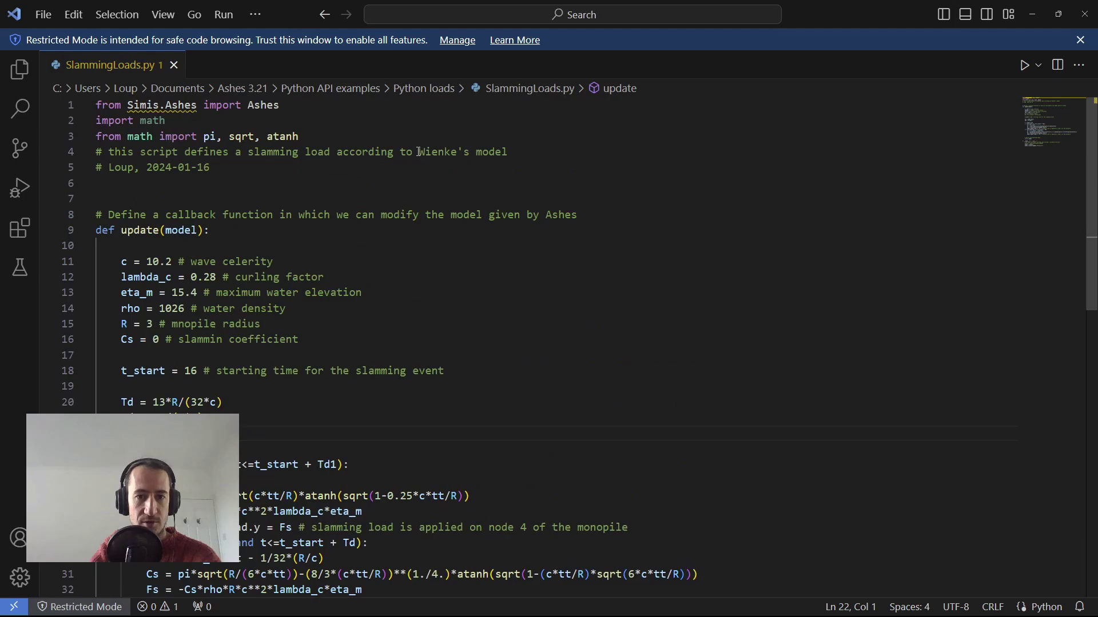
{"action": "left_click_drag", "start_coordinate": [419, 152], "coordinate": [507, 156]}
{"action": "left_click", "coordinate": [552, 169]}
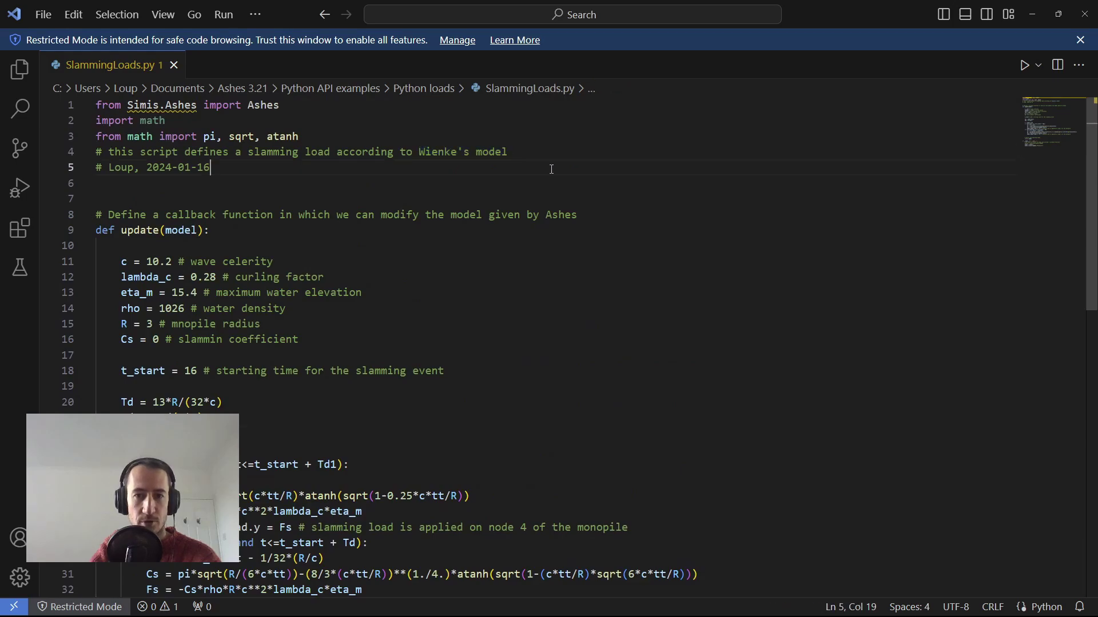
{"action": "scroll", "coordinate": [547, 243], "scroll_direction": "down", "scroll_amount": 4}
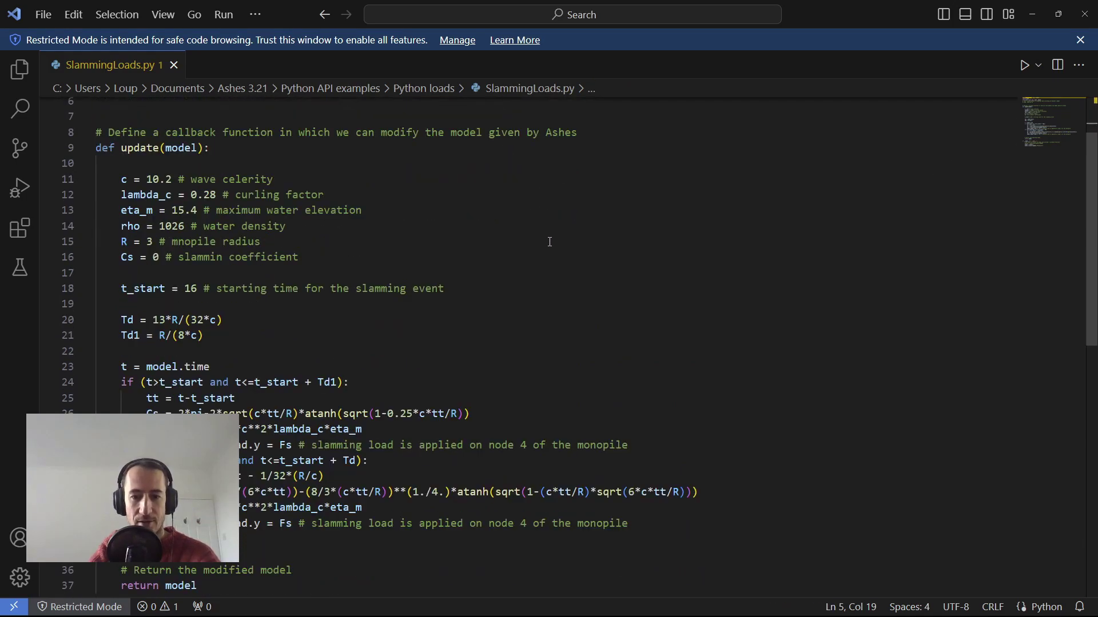
{"action": "scroll", "coordinate": [339, 285], "scroll_direction": "up", "scroll_amount": 1}
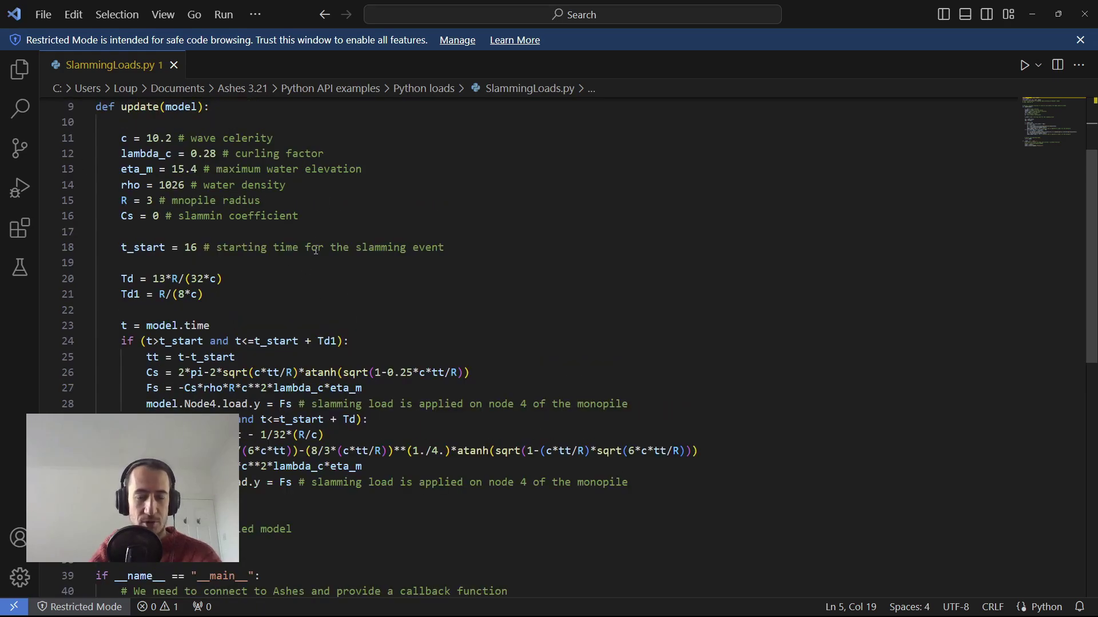
{"action": "key", "text": "alt+Tab"}
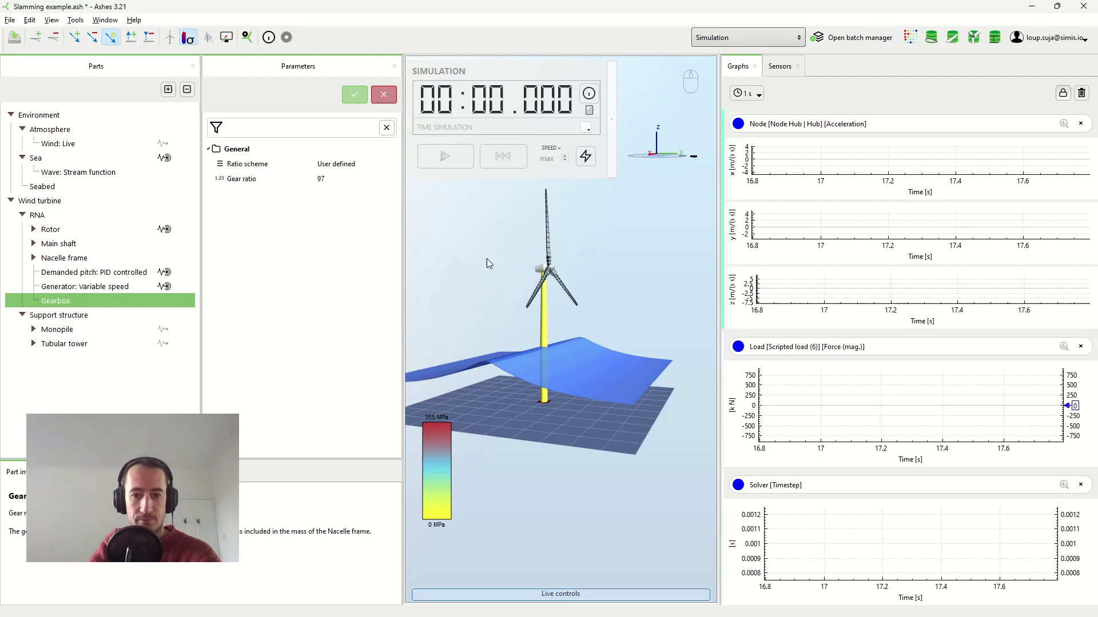
Orbit and tilt the turbine, wave and seabed view from its starting angle.
{"action": "left_click_drag", "start_coordinate": [599, 311], "coordinate": [562, 304]}
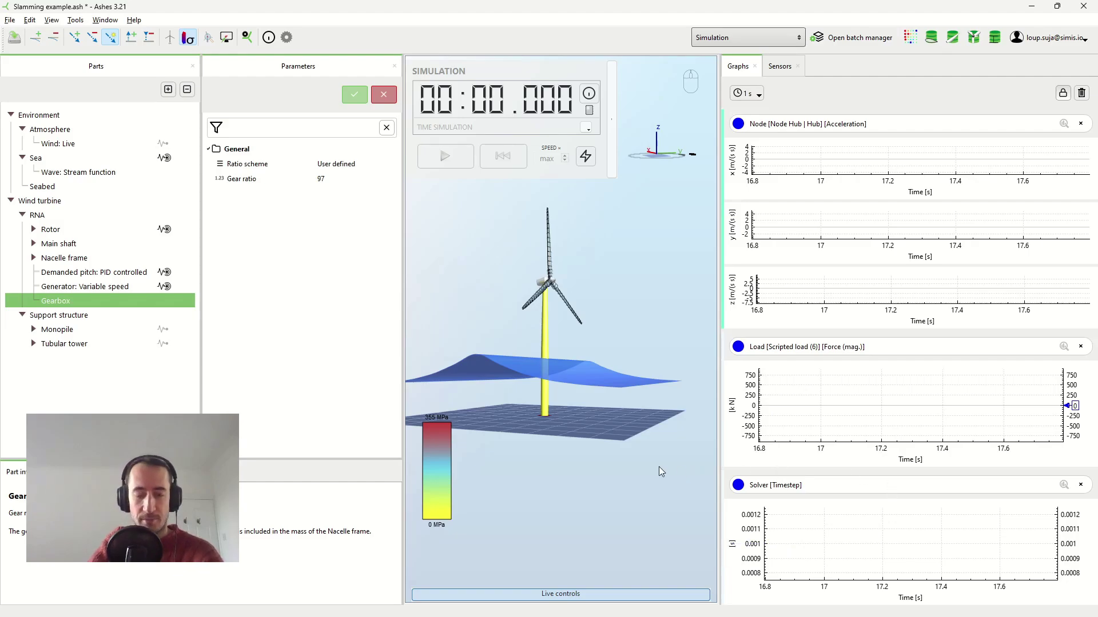
{"action": "mouse_move", "coordinate": [570, 472]}
{"action": "left_mouse_down"}
{"action": "mouse_move", "coordinate": [561, 498]}
{"action": "mouse_move", "coordinate": [564, 487]}
{"action": "left_mouse_up"}
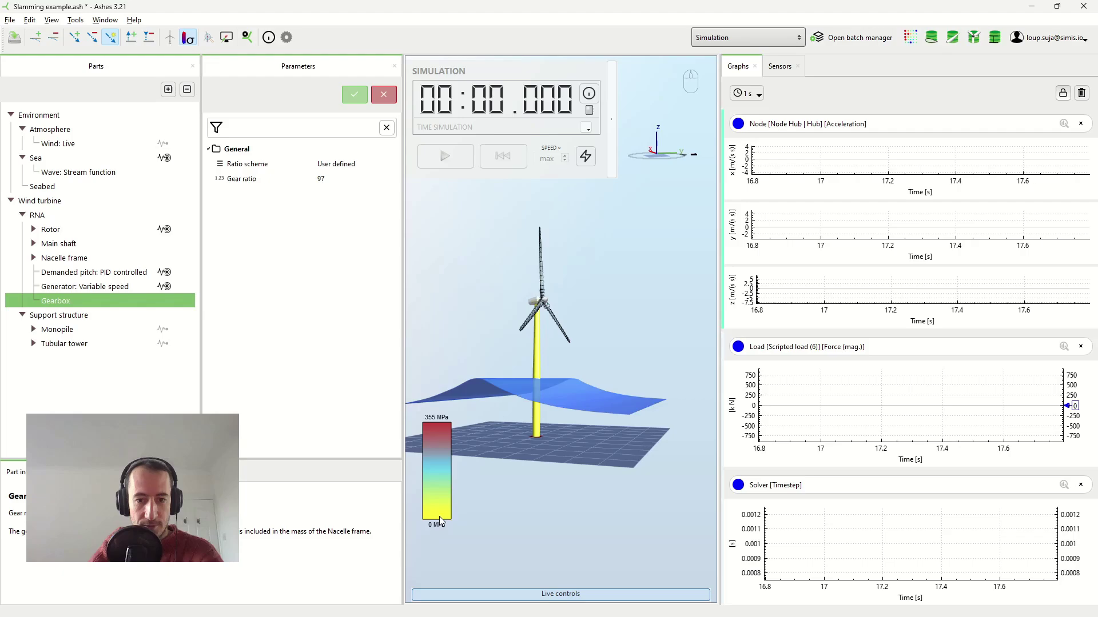
Run the simulation and pause it at about 15.6 s, just before the slam.
{"action": "left_click", "coordinate": [438, 161]}
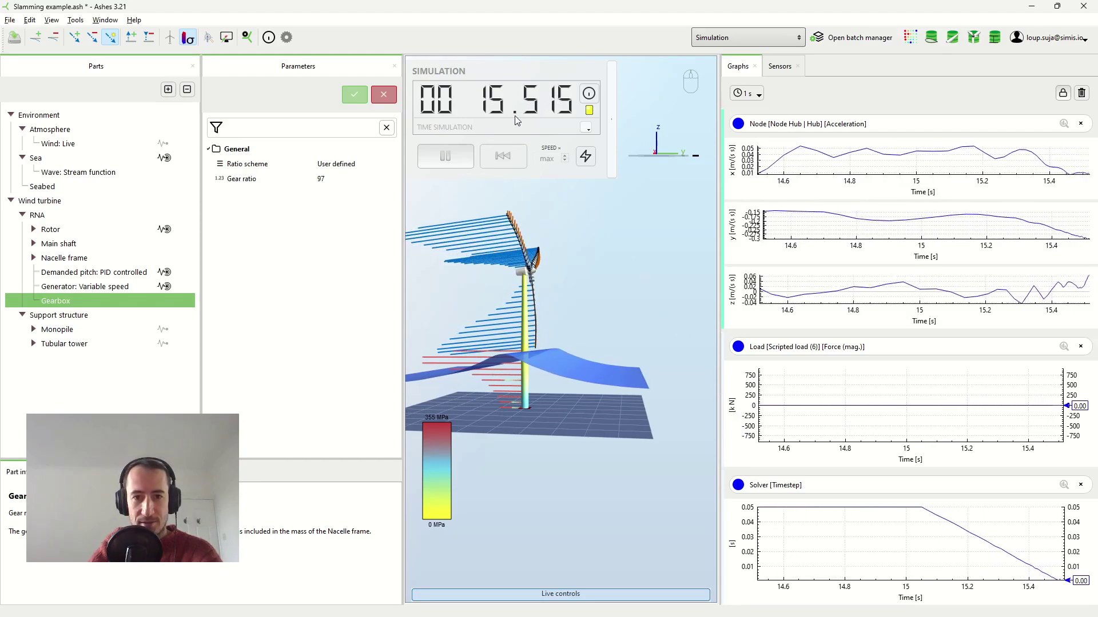
{"action": "left_click", "coordinate": [445, 156]}
{"action": "mouse_move", "coordinate": [884, 514]}
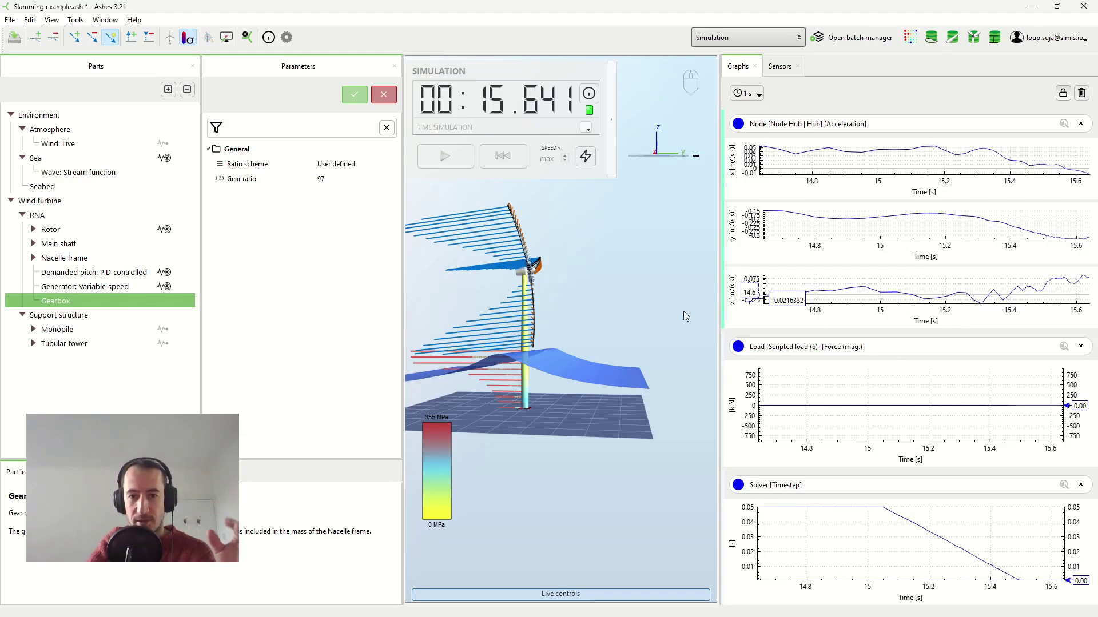
Resume the simulation, pause at 15.935 s, and view the turbine from above.
{"action": "left_click", "coordinate": [448, 162]}
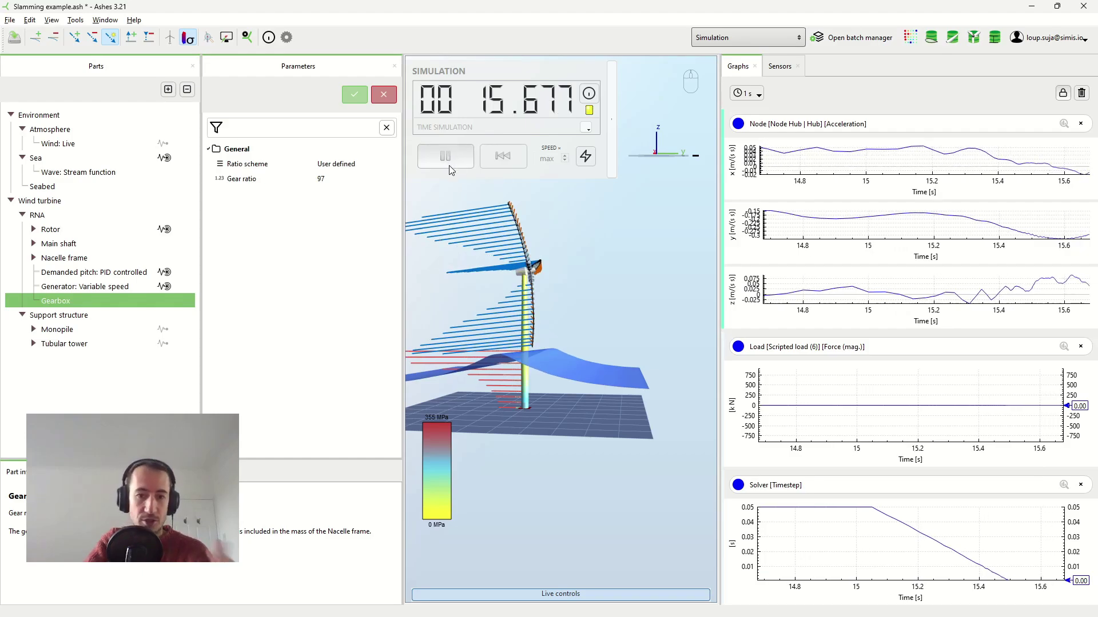
{"action": "left_click_drag", "start_coordinate": [566, 320], "coordinate": [551, 315]}
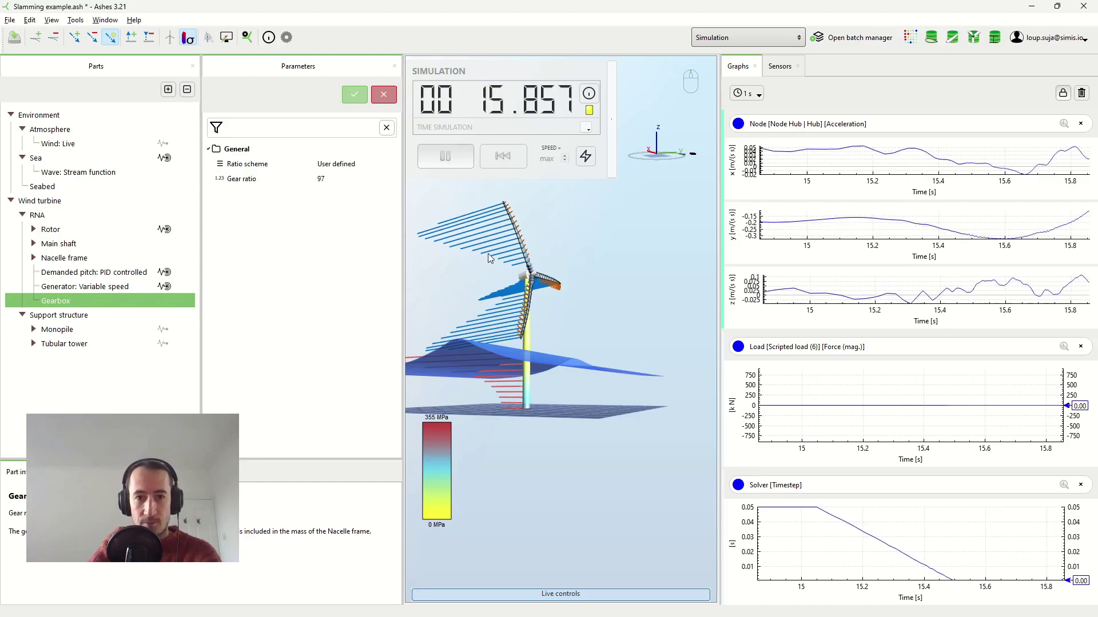
{"action": "left_click", "coordinate": [448, 157]}
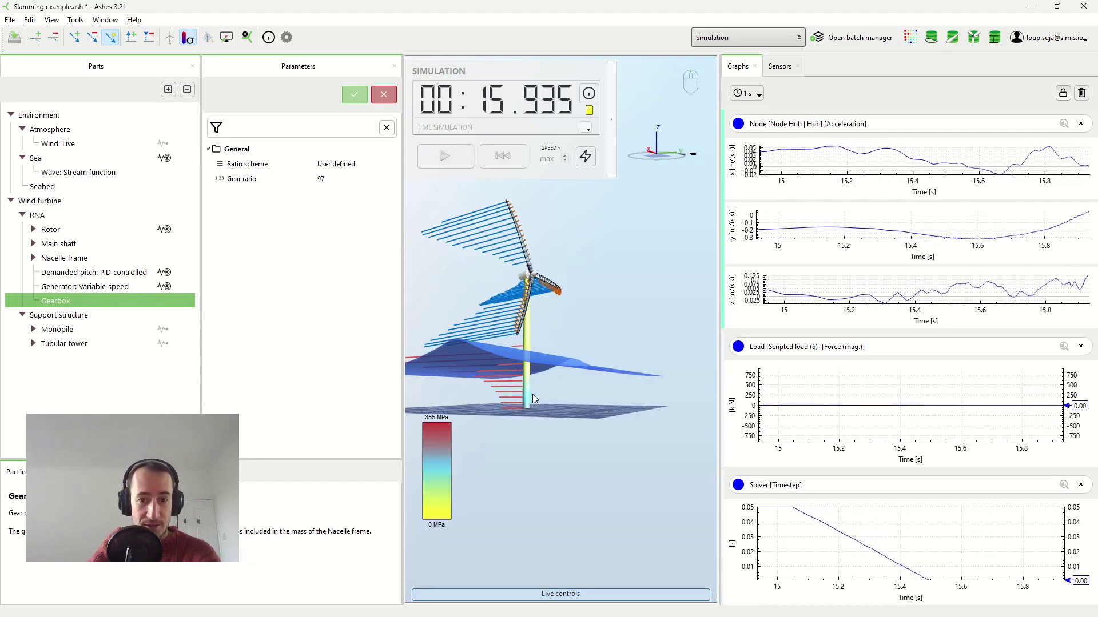
{"action": "left_click_drag", "start_coordinate": [527, 399], "coordinate": [551, 414]}
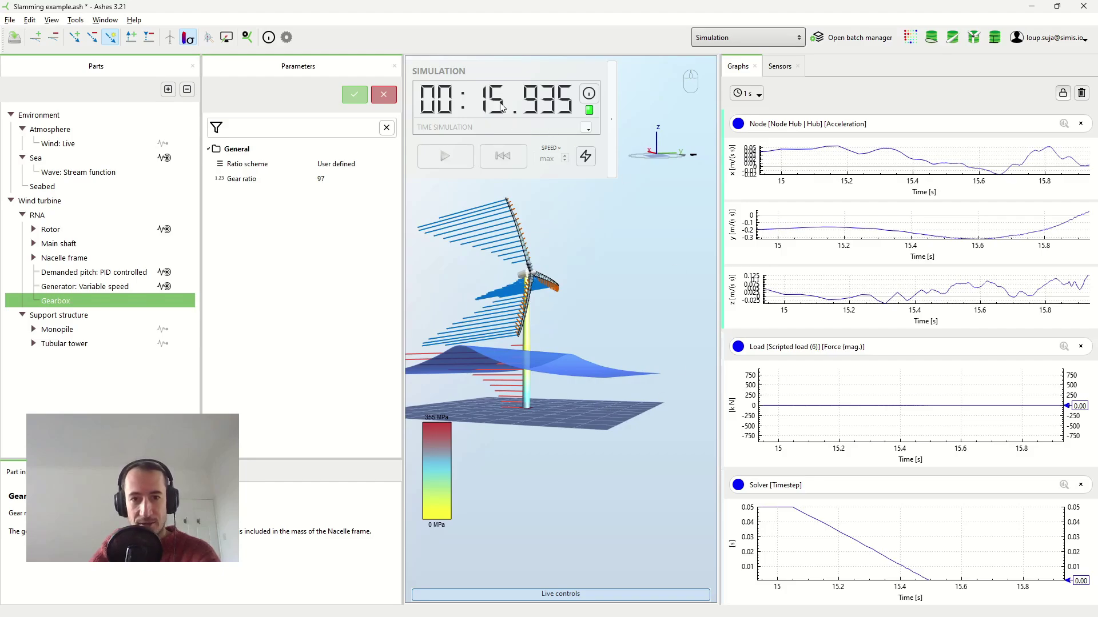
Run through the 16 s slam, pause at 16.581 s to inspect the deflected turbine, then resume.
{"action": "left_click", "coordinate": [444, 157]}
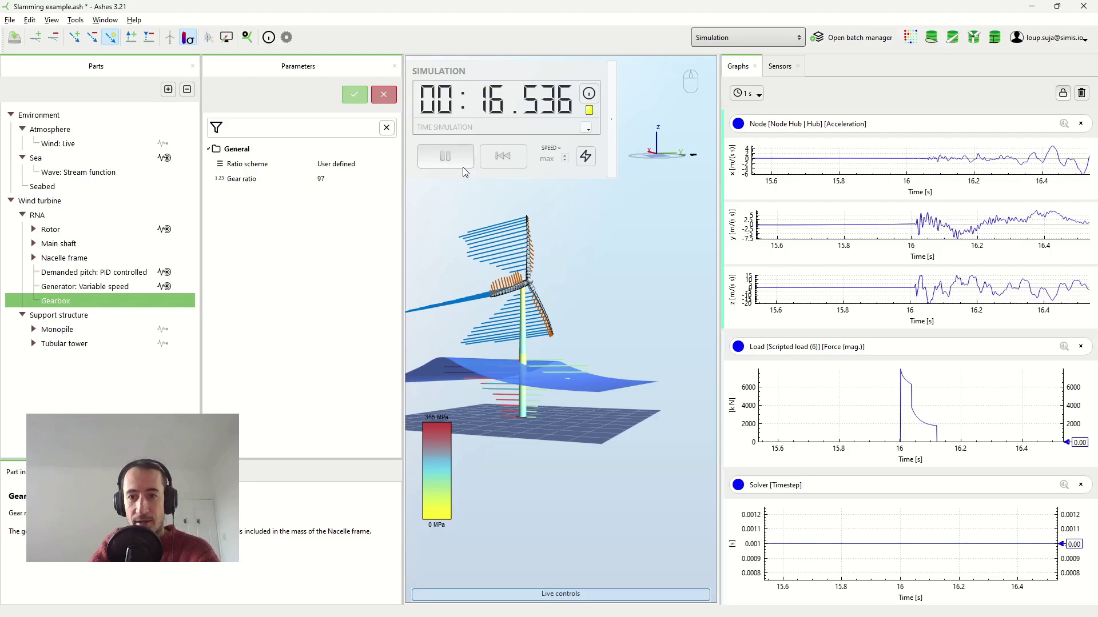
{"action": "left_click", "coordinate": [447, 155]}
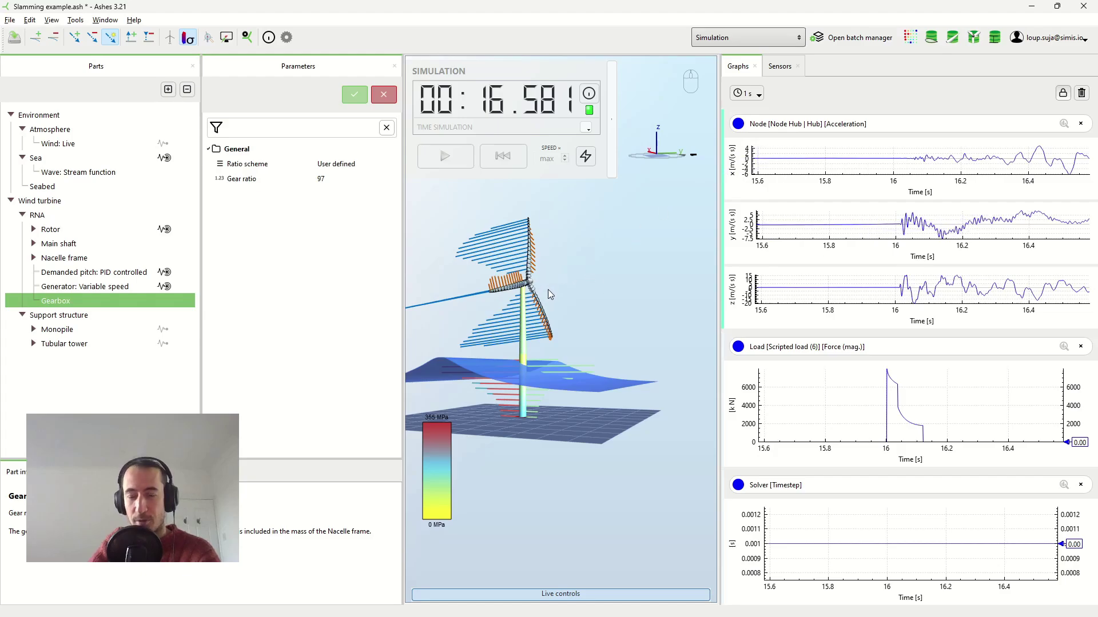
{"action": "left_click_drag", "start_coordinate": [574, 307], "coordinate": [555, 354]}
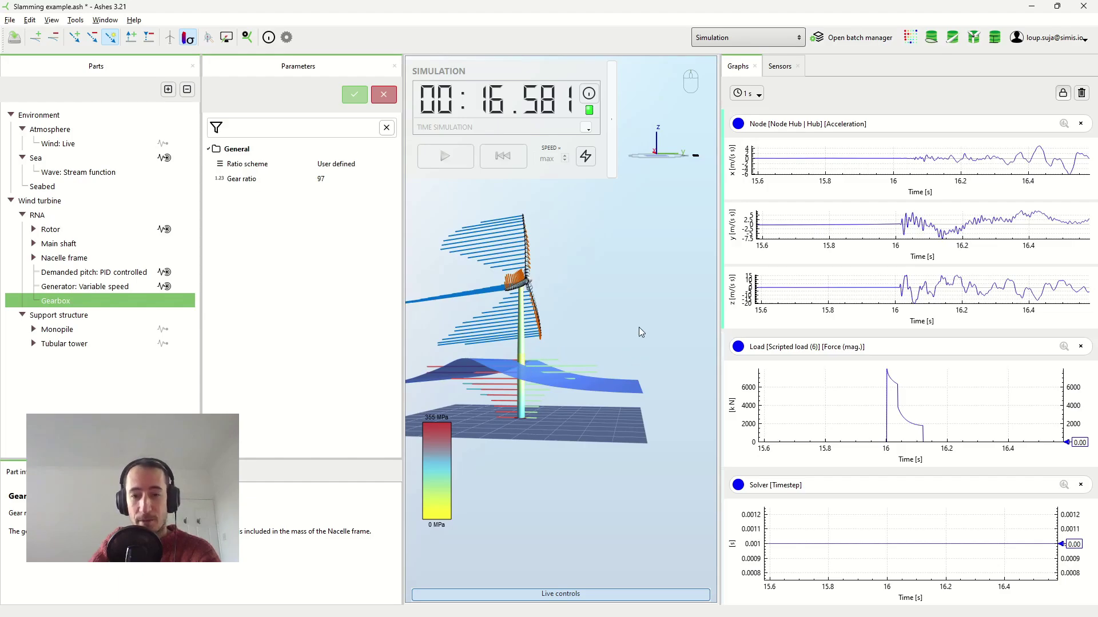
{"action": "left_click_drag", "start_coordinate": [639, 327], "coordinate": [598, 338]}
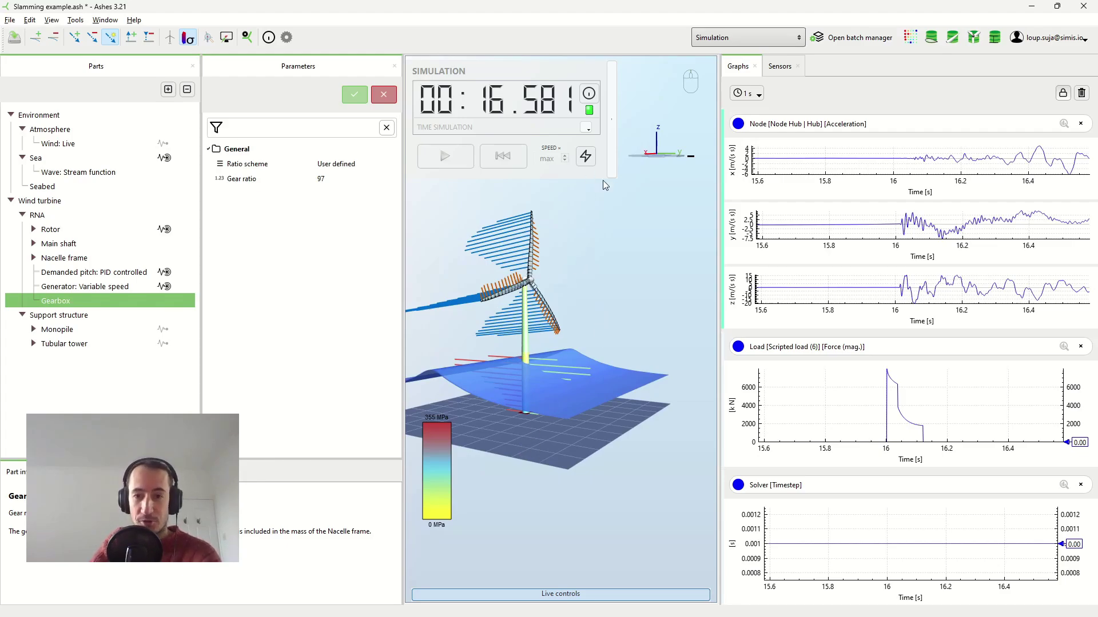
{"action": "left_click_drag", "start_coordinate": [591, 256], "coordinate": [602, 254]}
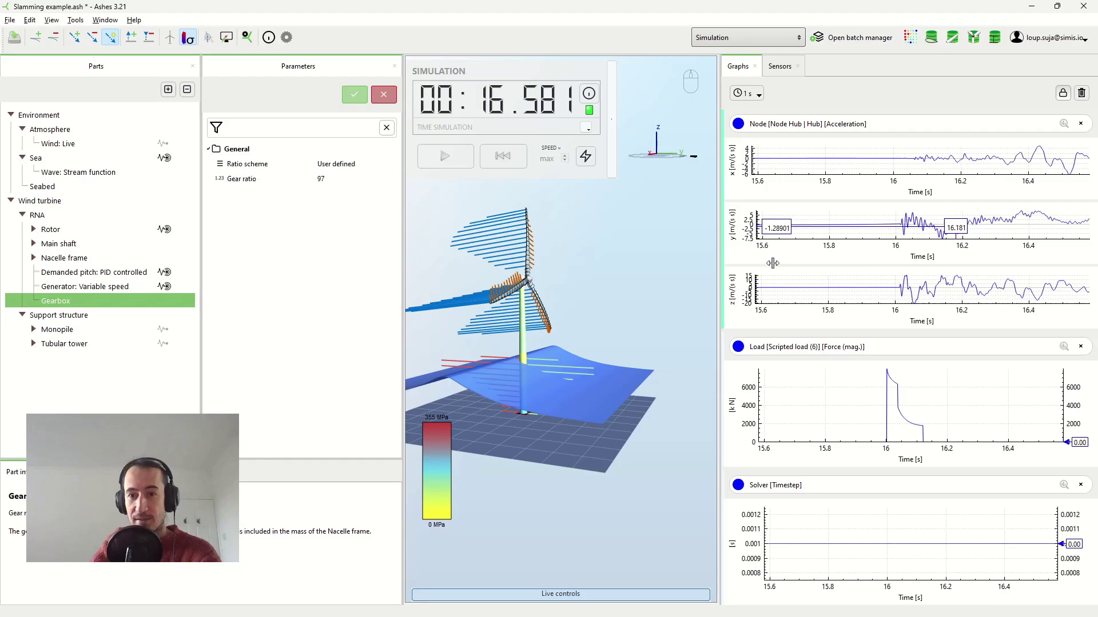
{"action": "left_click", "coordinate": [449, 161]}
Pause at 16.656 s, add a Blade 1 out-of-plane tip deflection graph, then resume.
{"action": "left_click", "coordinate": [447, 156]}
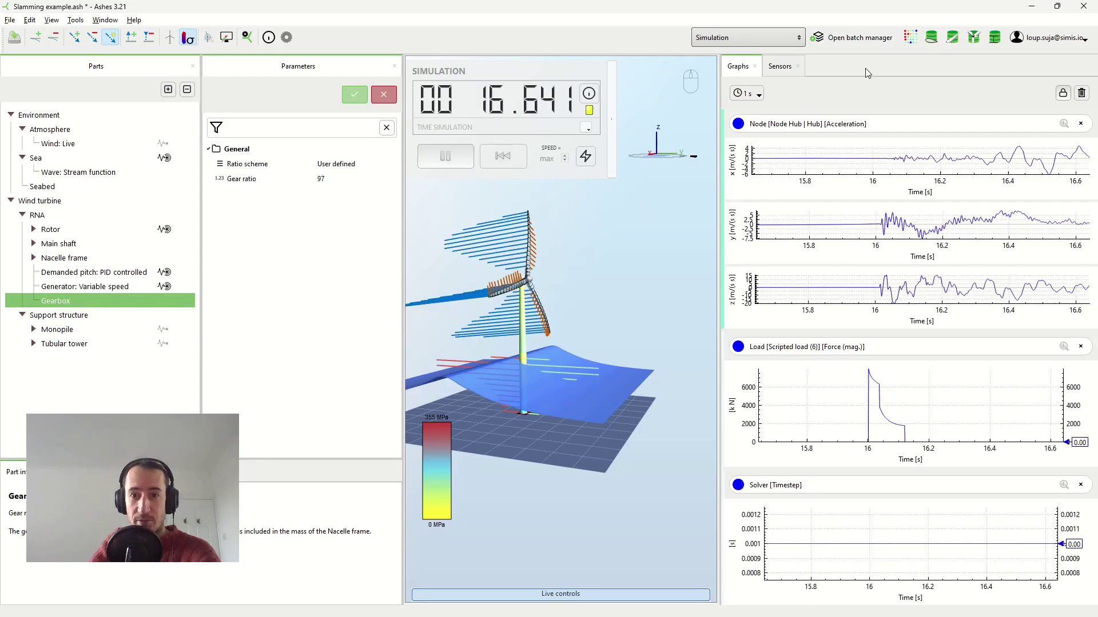
{"action": "left_click", "coordinate": [780, 66]}
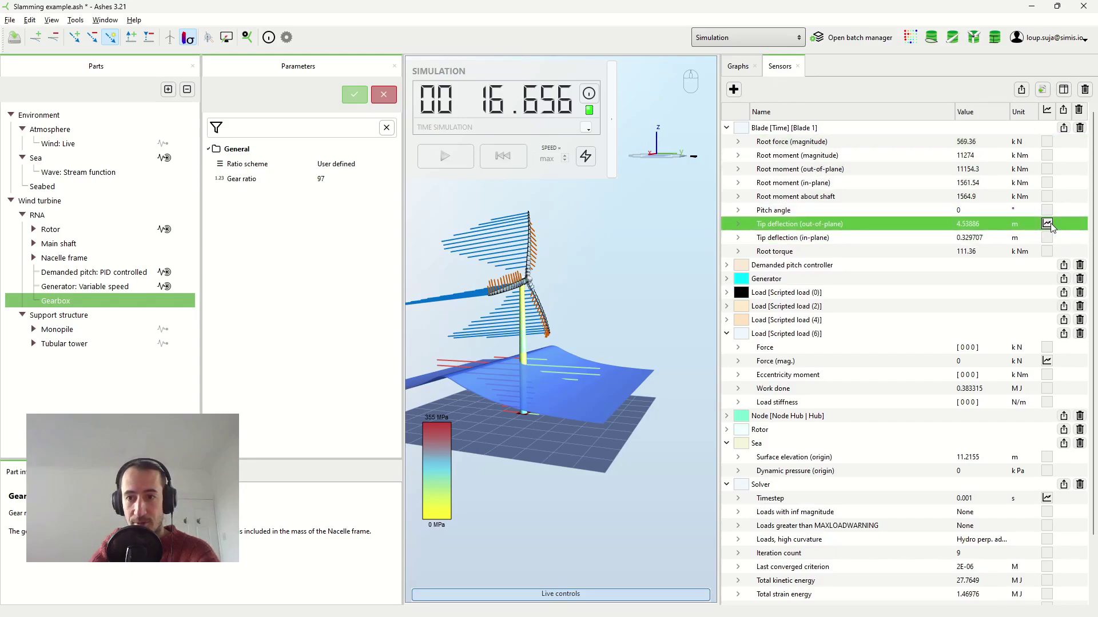
{"action": "left_click", "coordinate": [738, 66]}
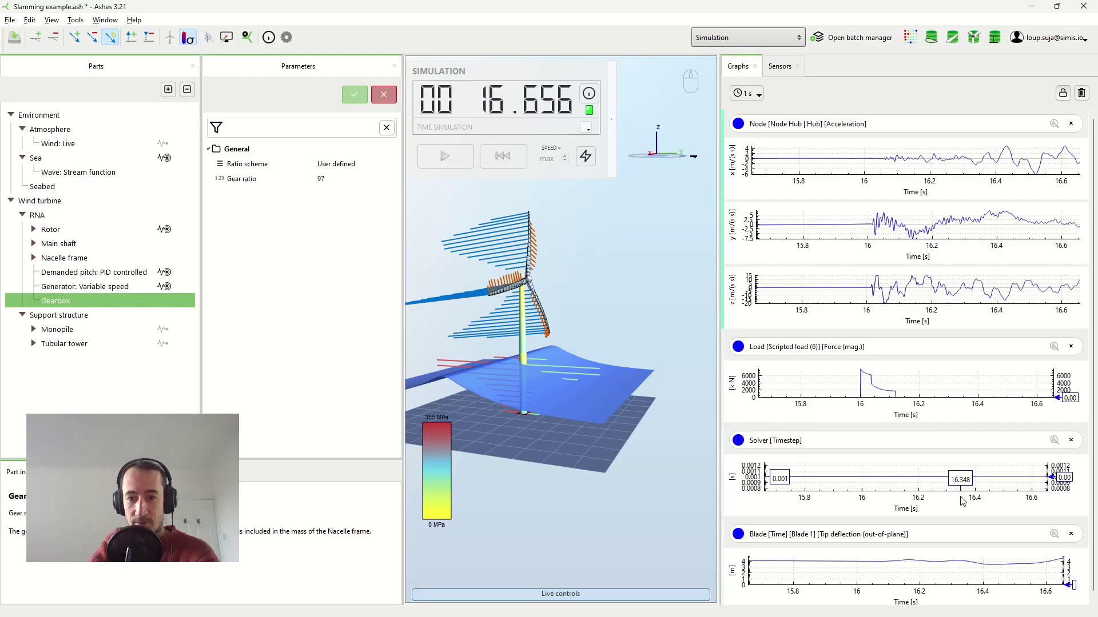
{"action": "left_click", "coordinate": [447, 161]}
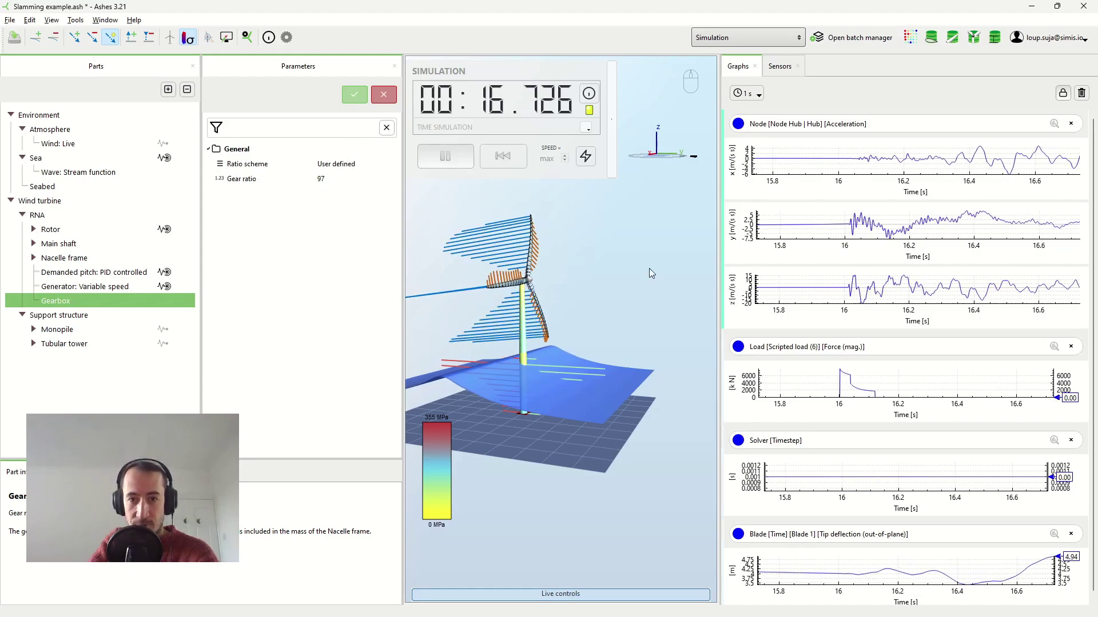
{"action": "left_click", "coordinate": [759, 95]}
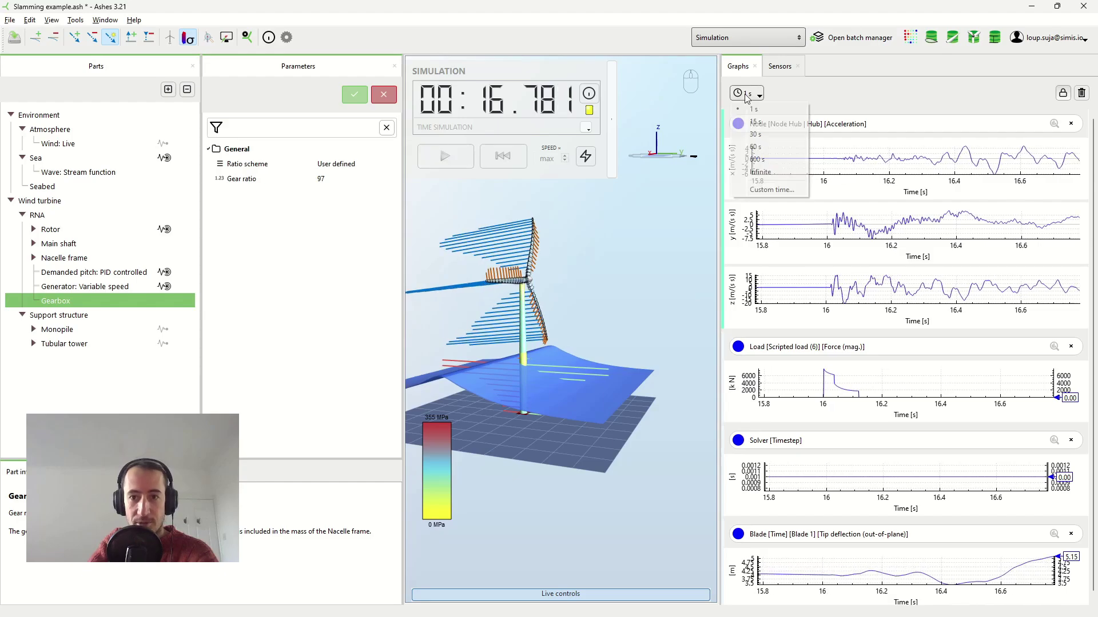
Set the graphs to a 15 s window and resume past 17.5 s, viewing side-on.
{"action": "left_click", "coordinate": [754, 127]}
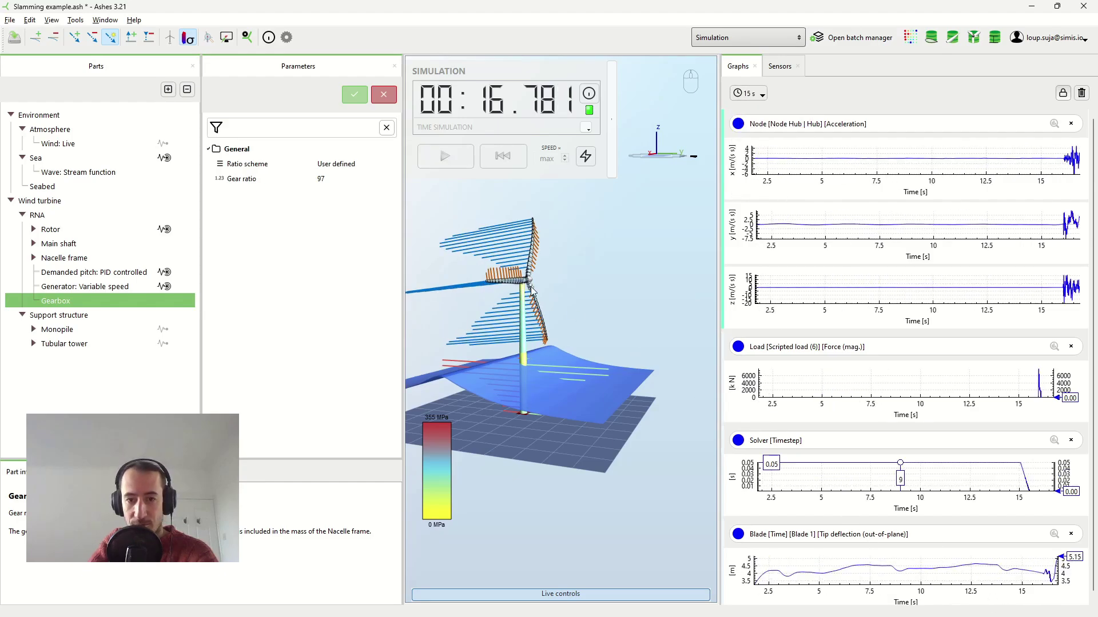
{"action": "left_click", "coordinate": [447, 162]}
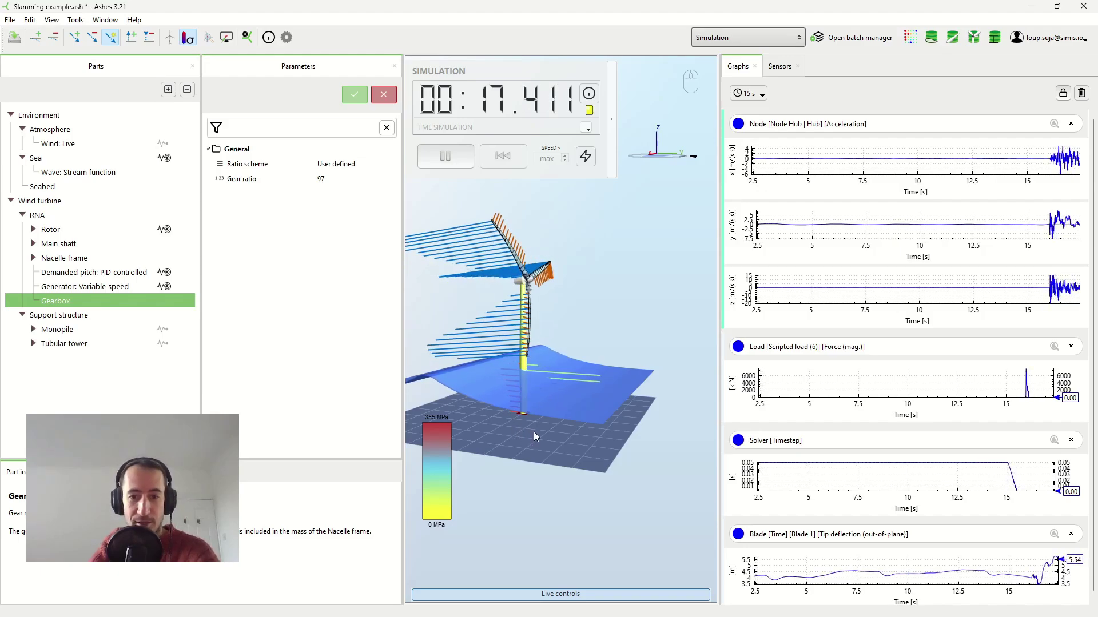
{"action": "left_click_drag", "start_coordinate": [533, 431], "coordinate": [535, 419]}
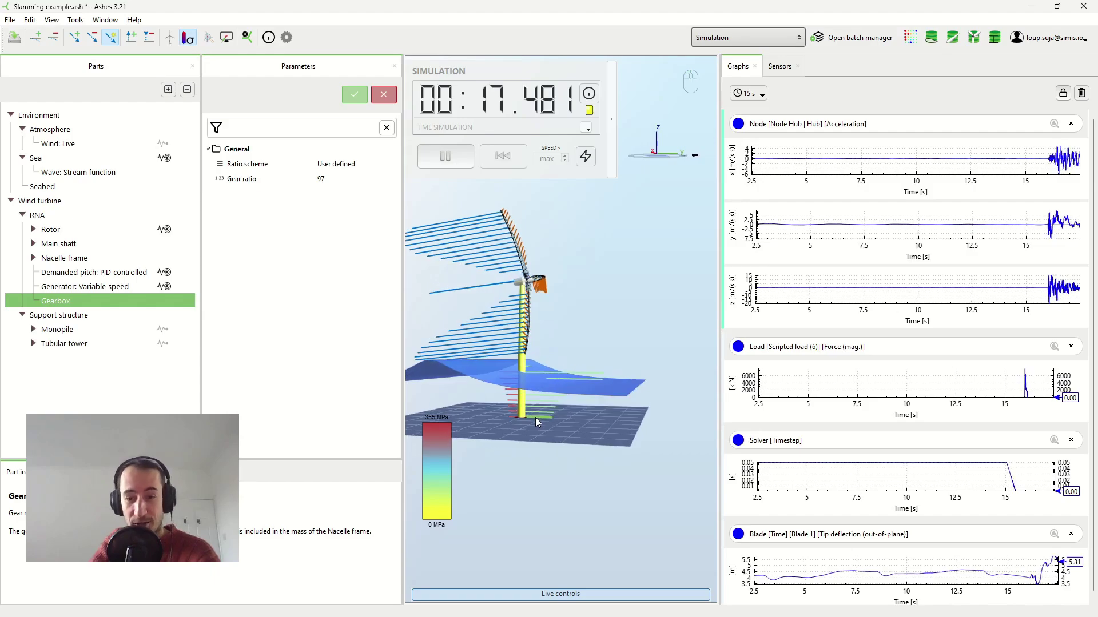